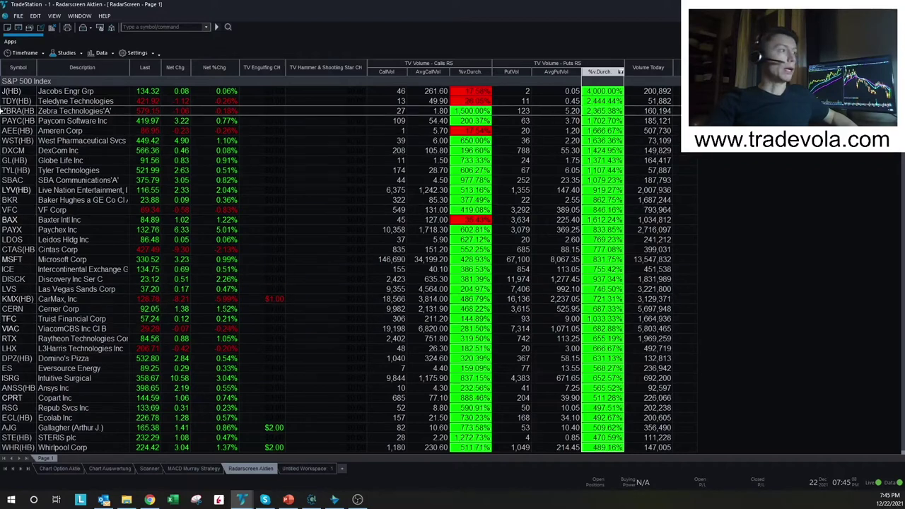
Sort the RadarScreen by Net %Chg, showing biggest gainers first, then biggest losers first.
{"action": "left_click", "coordinate": [221, 69]}
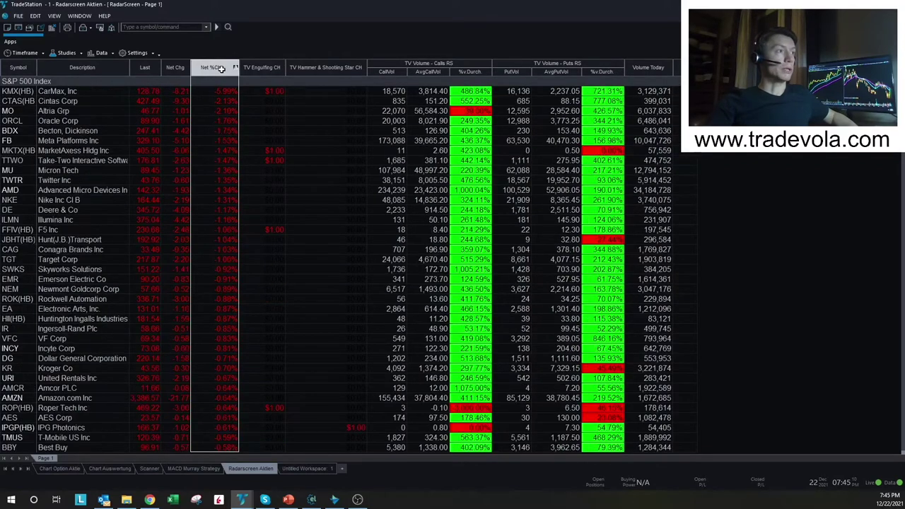
{"action": "left_click", "coordinate": [221, 69]}
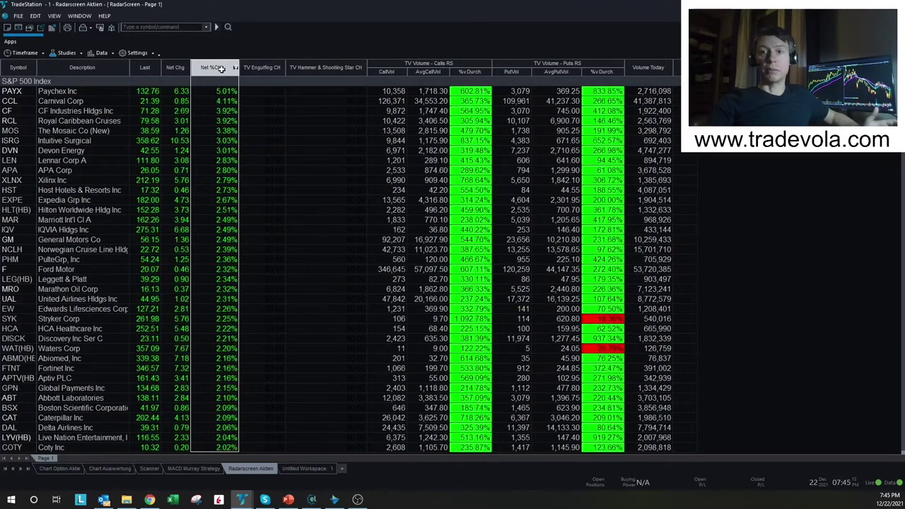
{"action": "left_click", "coordinate": [222, 69]}
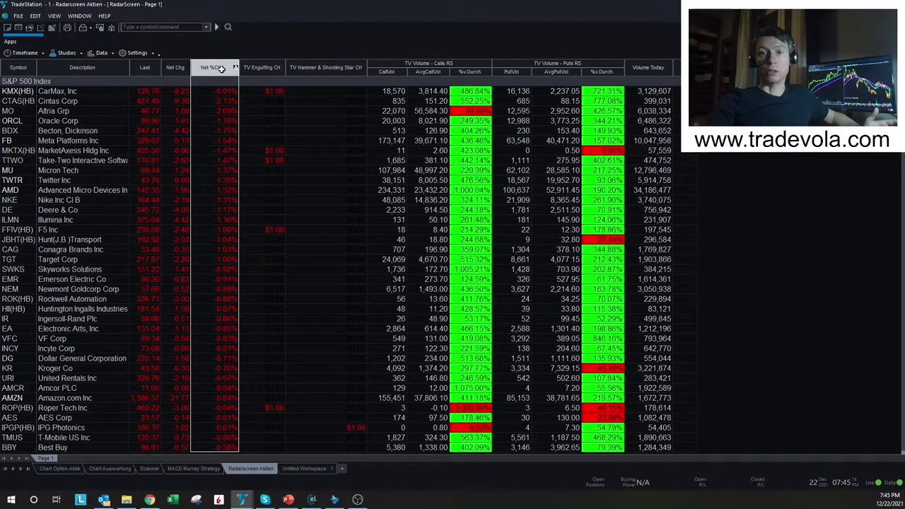
Sort by TV Engulfing CH, then by TV Hammer & Shooting Star CH, and select Cardinal Health.
{"action": "left_click", "coordinate": [266, 69]}
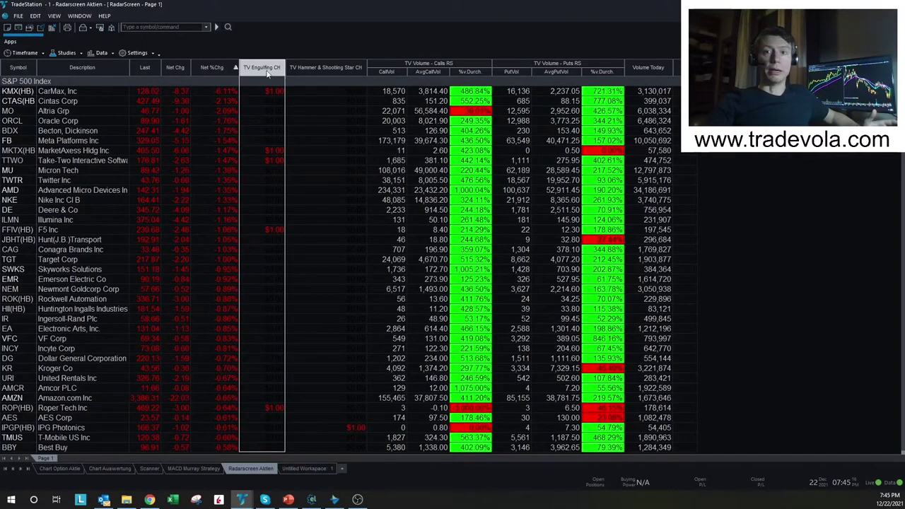
{"action": "left_click", "coordinate": [266, 69]}
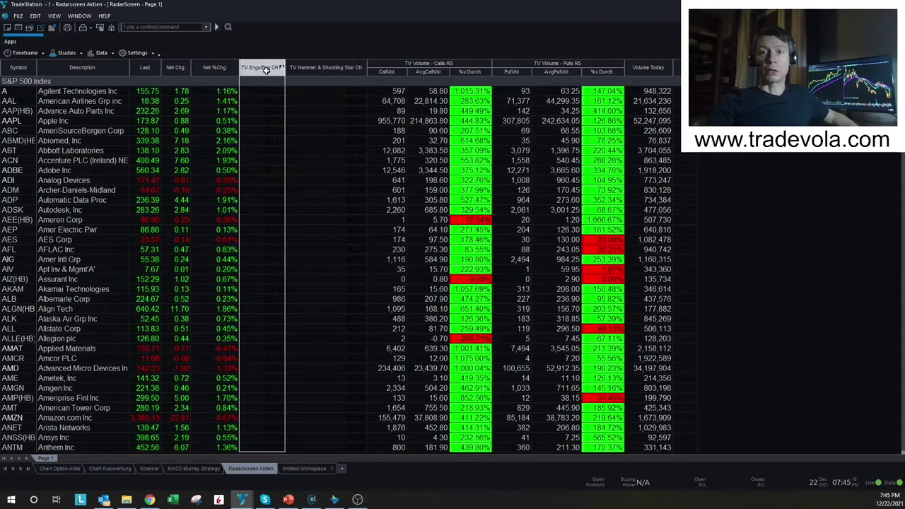
{"action": "left_click", "coordinate": [266, 69]}
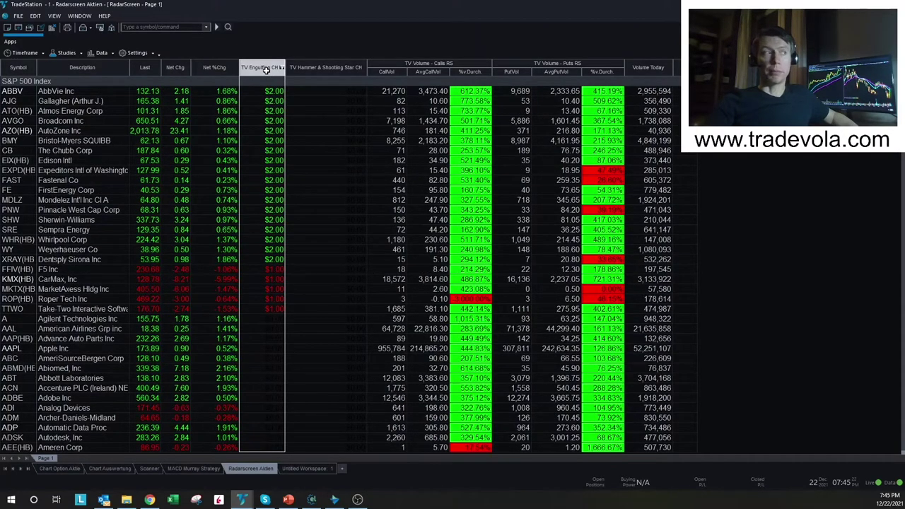
{"action": "left_click", "coordinate": [308, 69]}
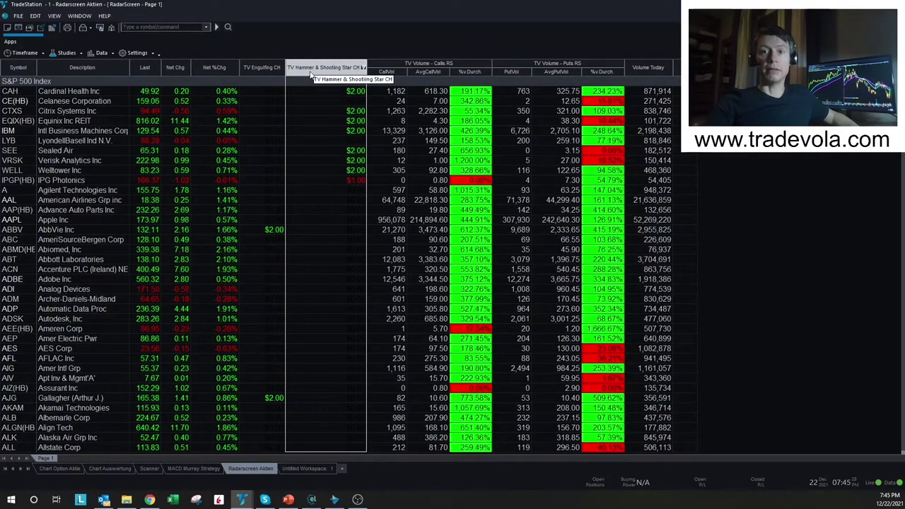
{"action": "left_click", "coordinate": [315, 94]}
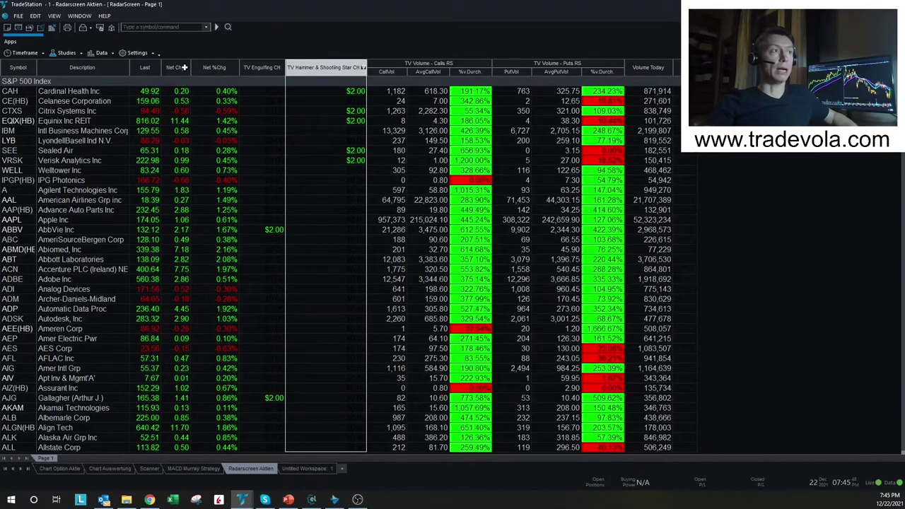
Sort by Calls %v.Durch with highest ratios first, and select W R Berkley Corp.
{"action": "left_click", "coordinate": [467, 73]}
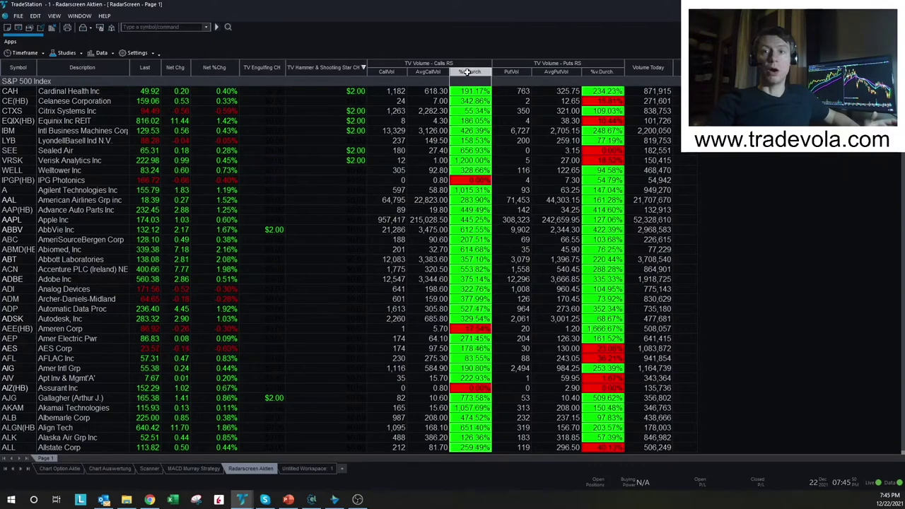
{"action": "left_click", "coordinate": [468, 73]}
{"action": "left_click", "coordinate": [468, 73]}
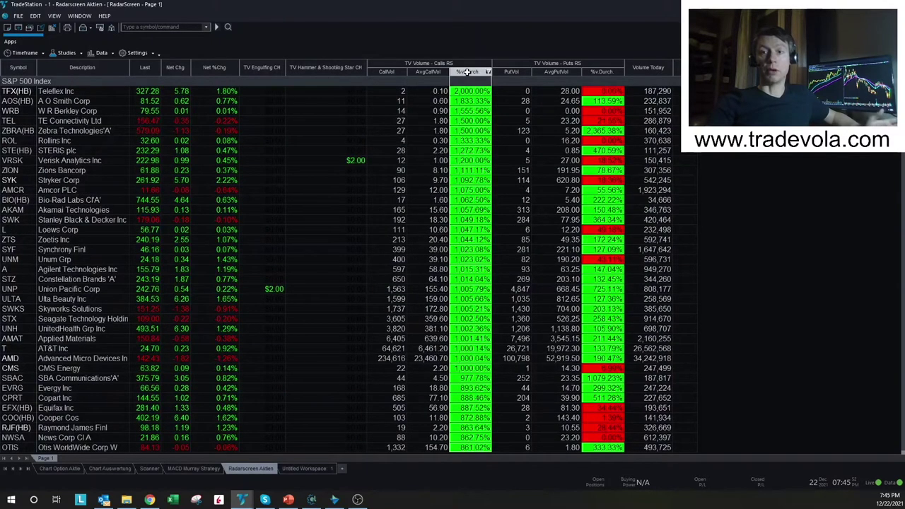
{"action": "left_click", "coordinate": [595, 111]}
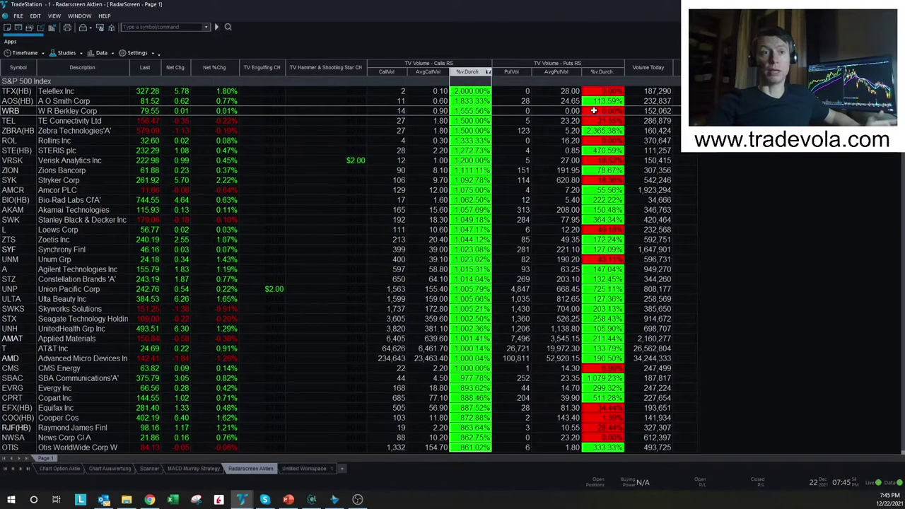
Sort by Puts %v.Durch descending and select the top row, Jacobs Engr Grp at 4,000.00%.
{"action": "left_click", "coordinate": [601, 73]}
{"action": "left_click", "coordinate": [601, 74]}
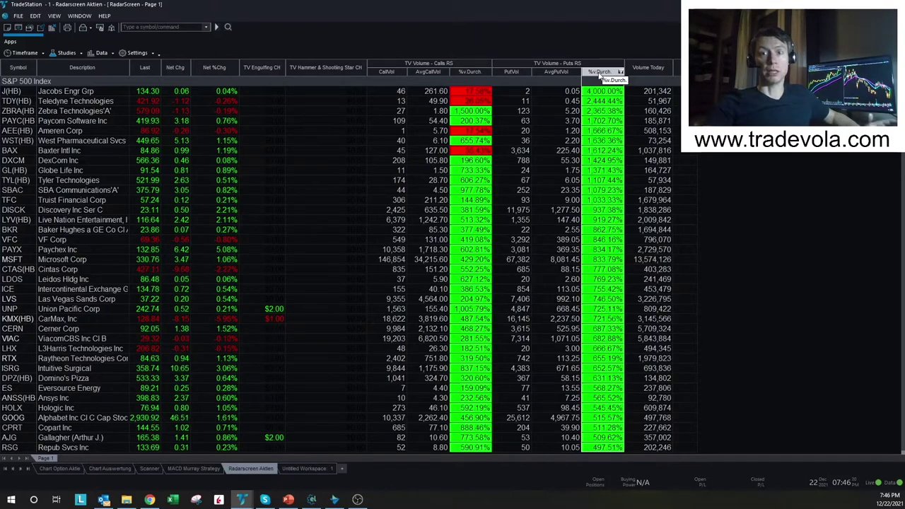
{"action": "left_click", "coordinate": [310, 95]}
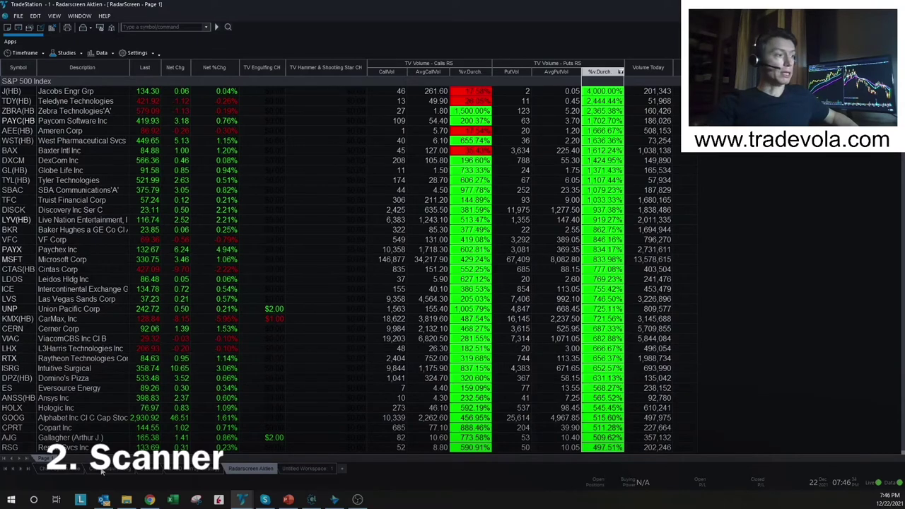
Open the Customize Scan dialog for the Pennystock scan in the Scanner workspace.
{"action": "left_click", "coordinate": [150, 470]}
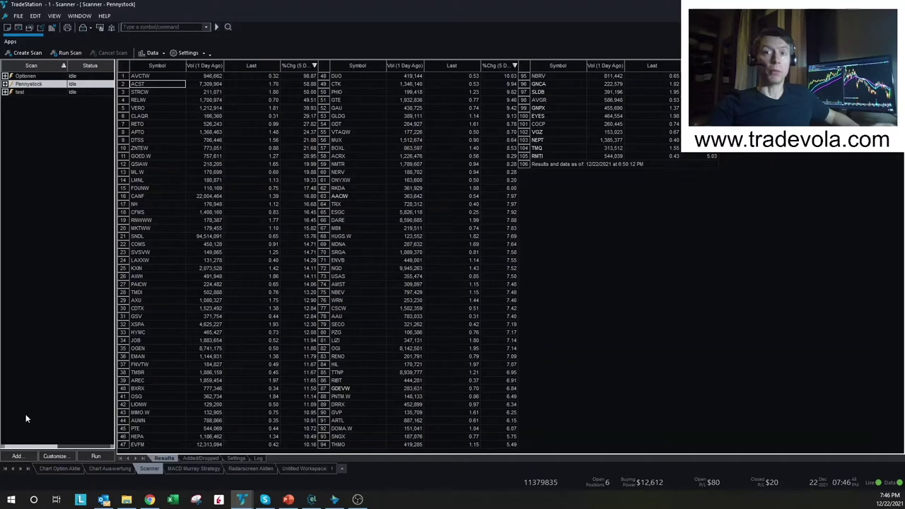
{"action": "left_click", "coordinate": [55, 457]}
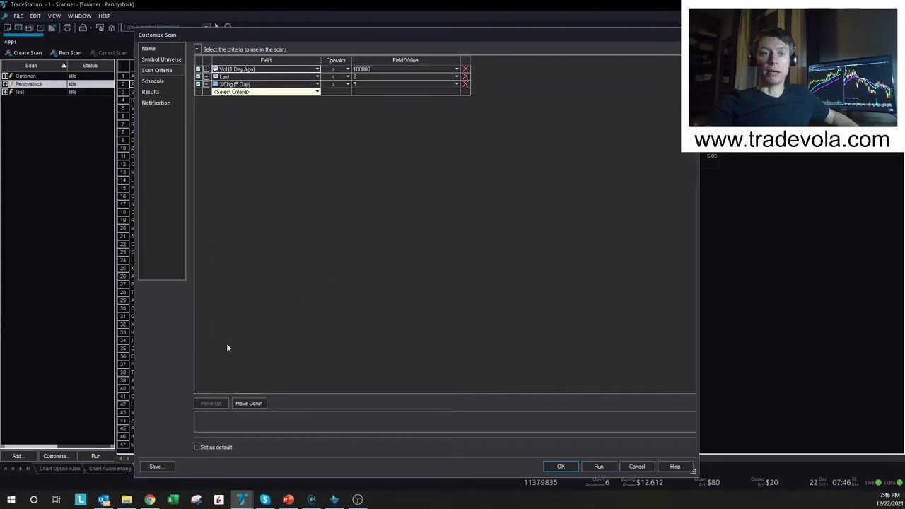
Browse criteria categories without adding any, then run the scan (Vol > 100000, Last < 2, %Chg 5 Day > 5).
{"action": "left_click", "coordinate": [285, 94]}
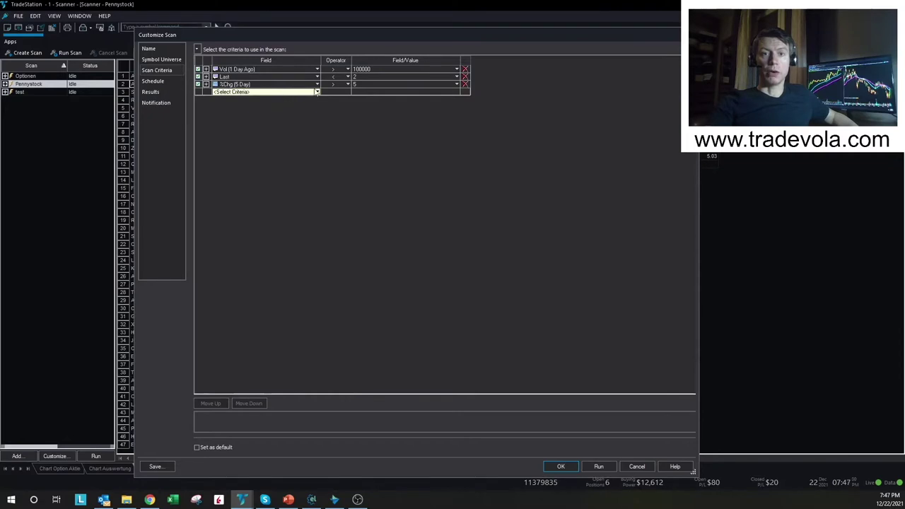
{"action": "left_click", "coordinate": [257, 92]}
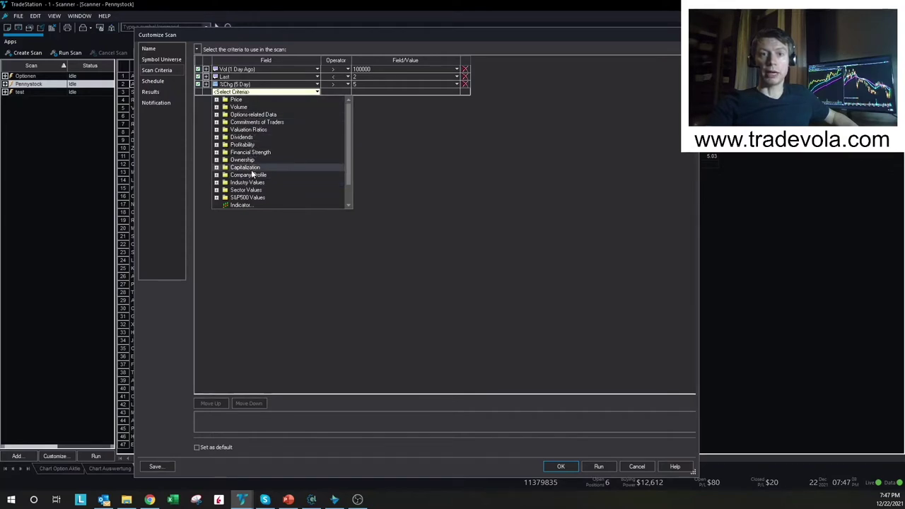
{"action": "scroll", "coordinate": [252, 174], "scroll_direction": "down", "scroll_amount": 1}
{"action": "scroll", "coordinate": [252, 174], "scroll_direction": "up", "scroll_amount": 1}
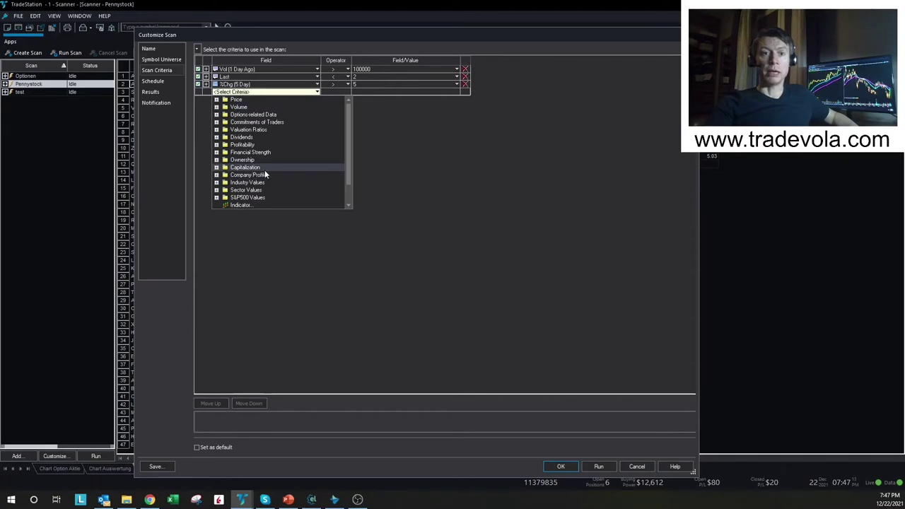
{"action": "left_click", "coordinate": [429, 181]}
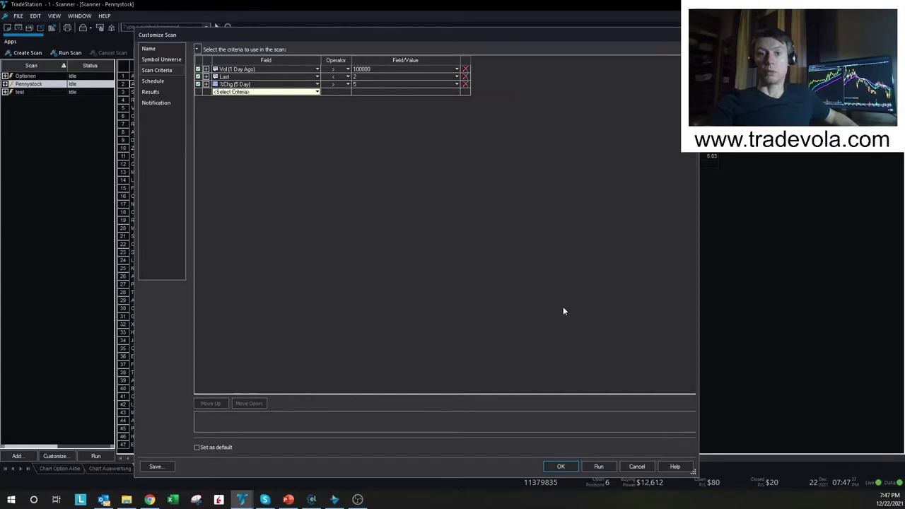
{"action": "left_click", "coordinate": [598, 467]}
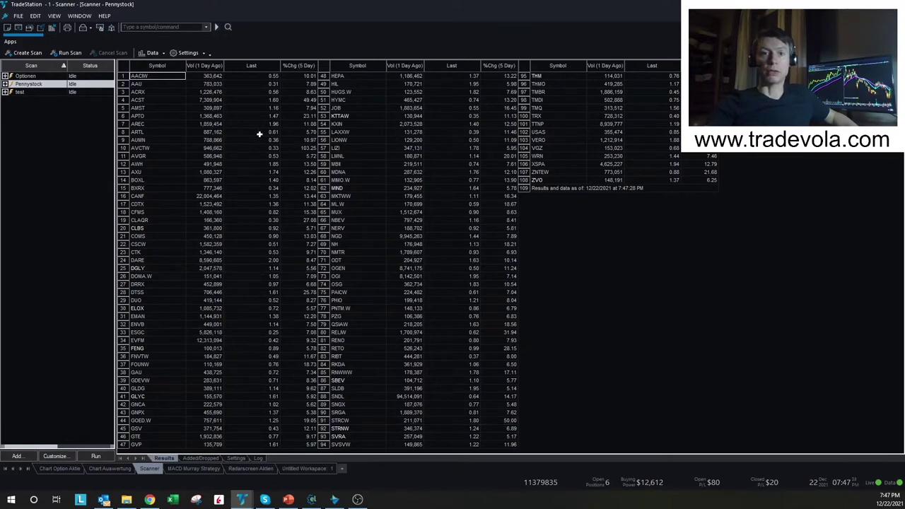
Rank results by %Chg (5 Day) descending, pick ACST, and view its charts in Chart Auswertung.
{"action": "left_click", "coordinate": [306, 65]}
{"action": "left_click", "coordinate": [306, 65]}
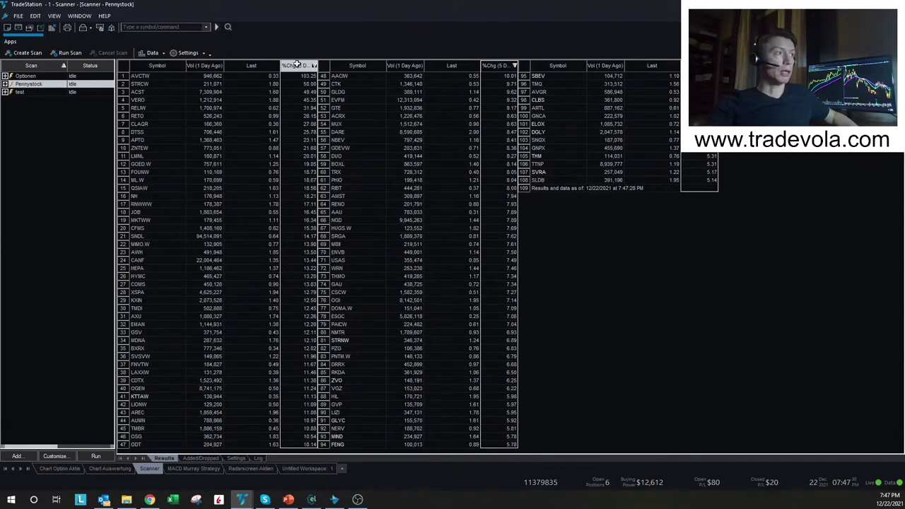
{"action": "left_click", "coordinate": [136, 92]}
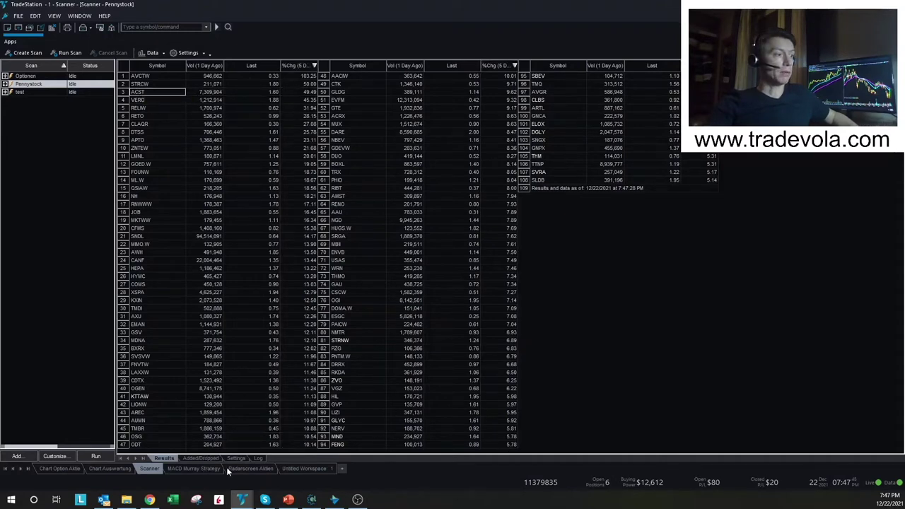
{"action": "left_click", "coordinate": [106, 469]}
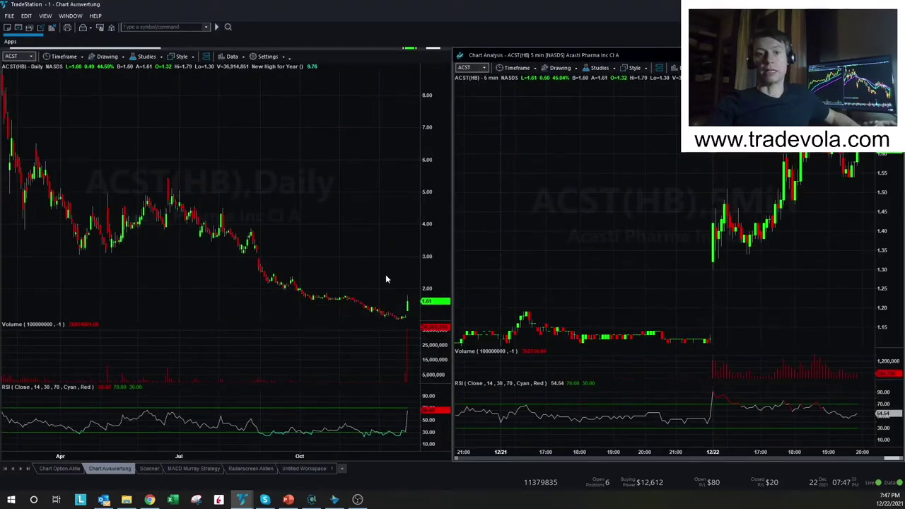
Activate the daily ACST chart, then switch to the Development Environment's RSI indicator code.
{"action": "left_click", "coordinate": [393, 283]}
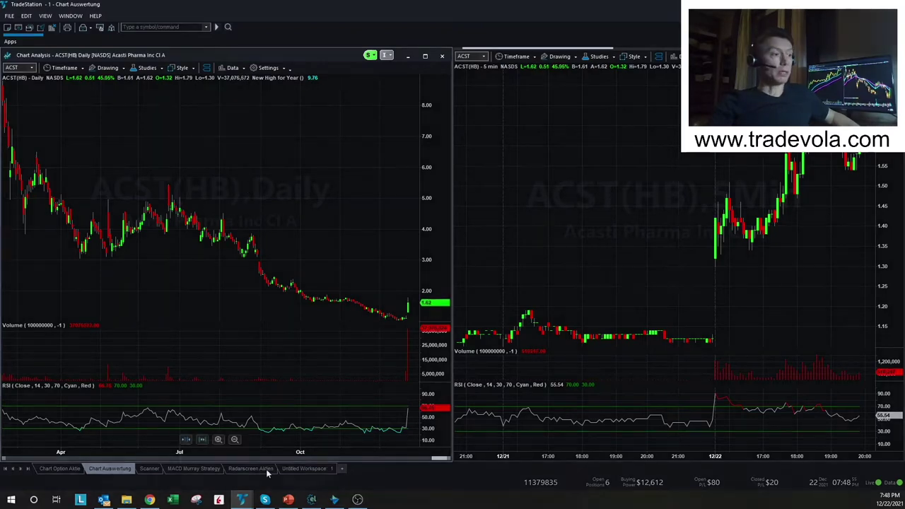
{"action": "left_click", "coordinate": [313, 500]}
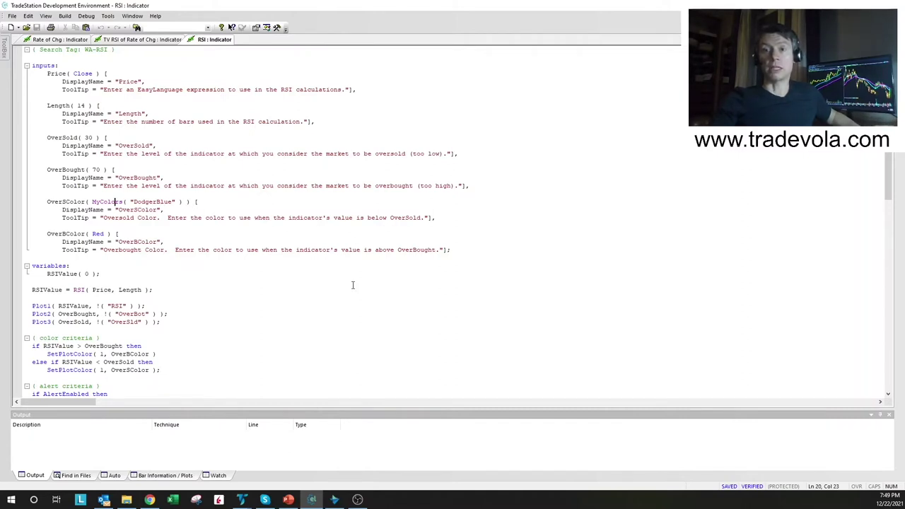
Browse Advance-Decl Ratio and the Strategy study list without opening anything, then return to TradeStation.
{"action": "left_click", "coordinate": [18, 17]}
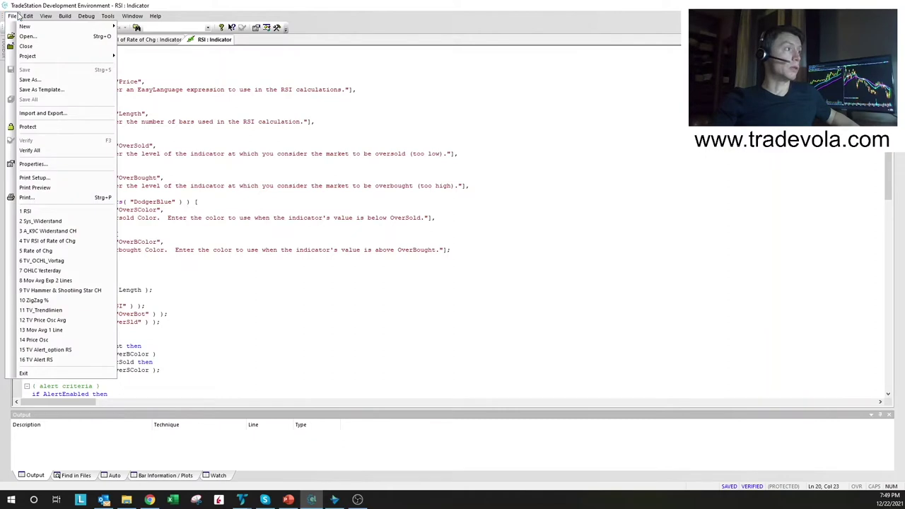
{"action": "left_click", "coordinate": [37, 35]}
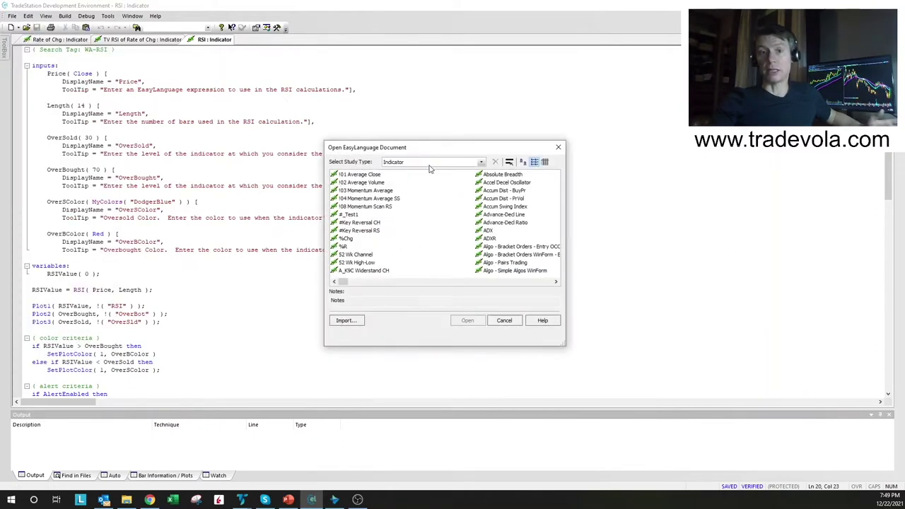
{"action": "left_click", "coordinate": [499, 224]}
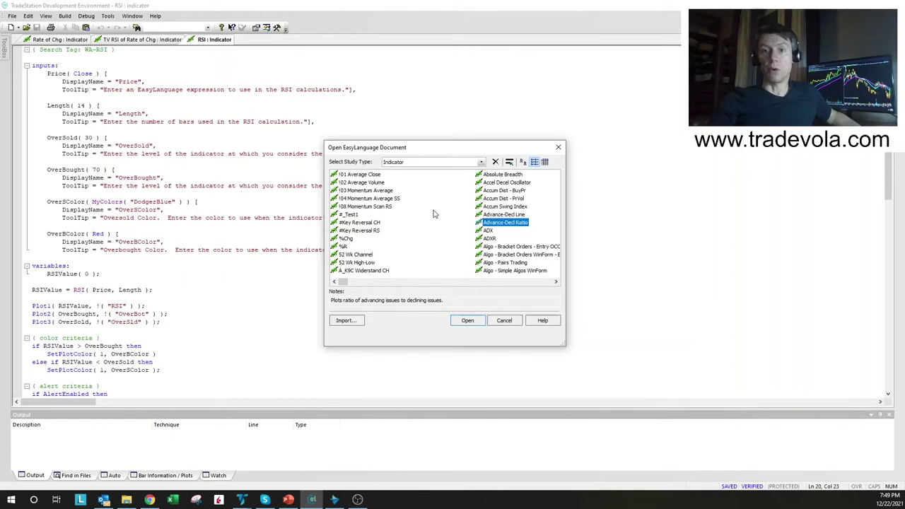
{"action": "left_click", "coordinate": [442, 164]}
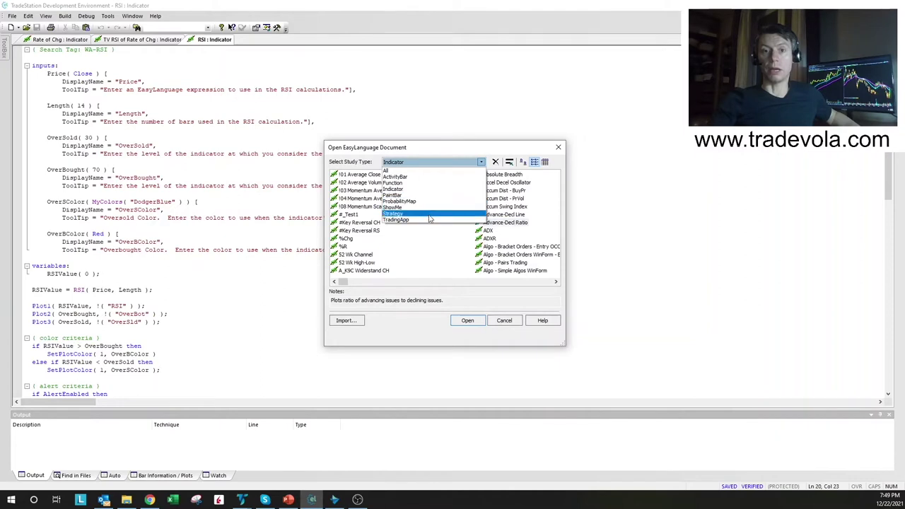
{"action": "left_click", "coordinate": [430, 215]}
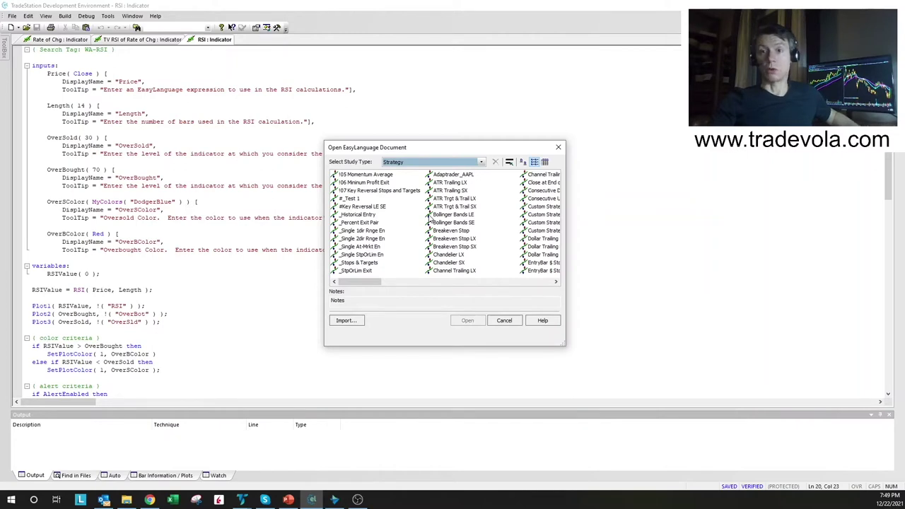
{"action": "left_click", "coordinate": [511, 323]}
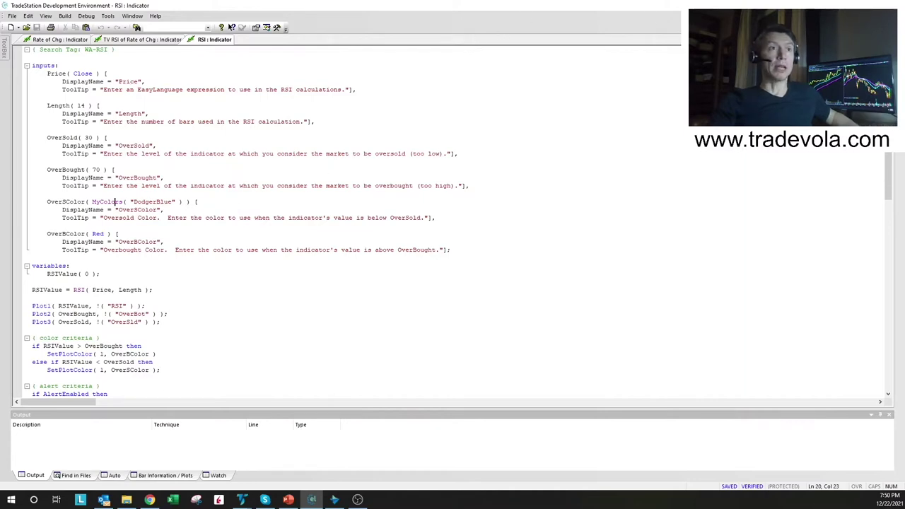
{"action": "key", "text": "alt+Tab"}
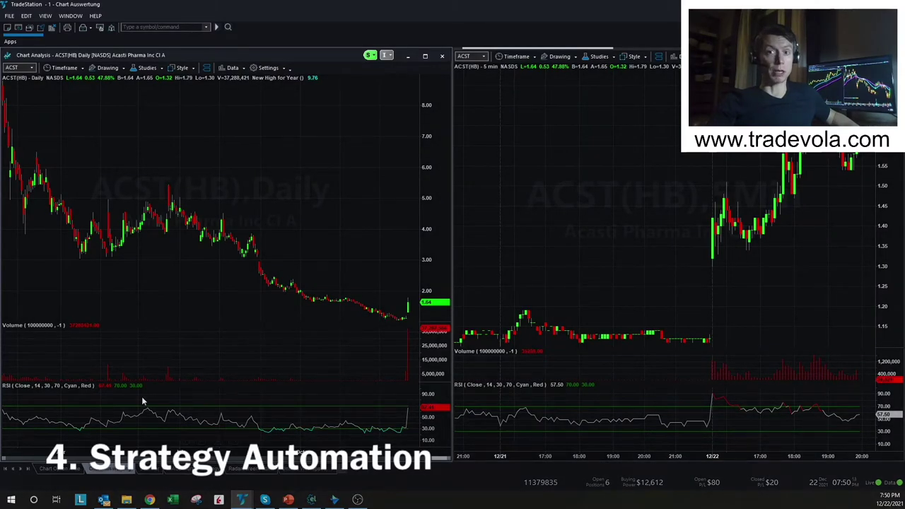
{"action": "left_click", "coordinate": [200, 478]}
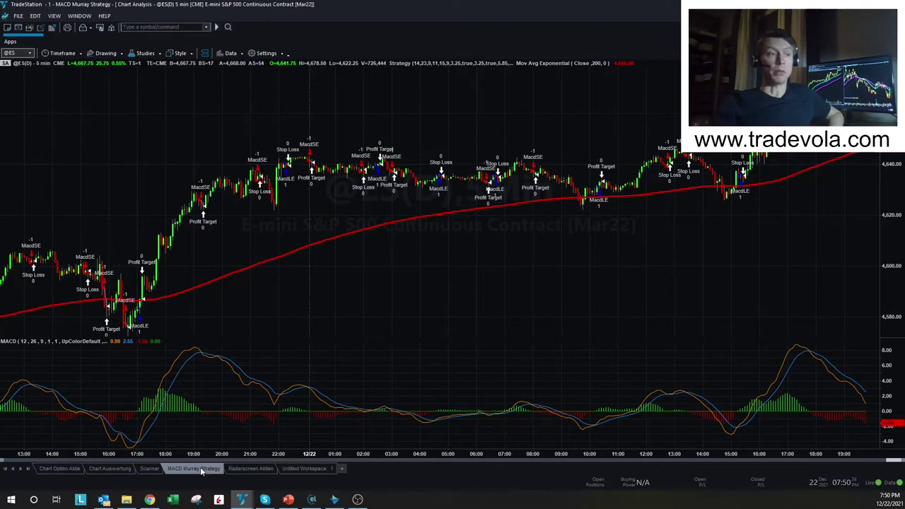
{"action": "right_click", "coordinate": [380, 207]}
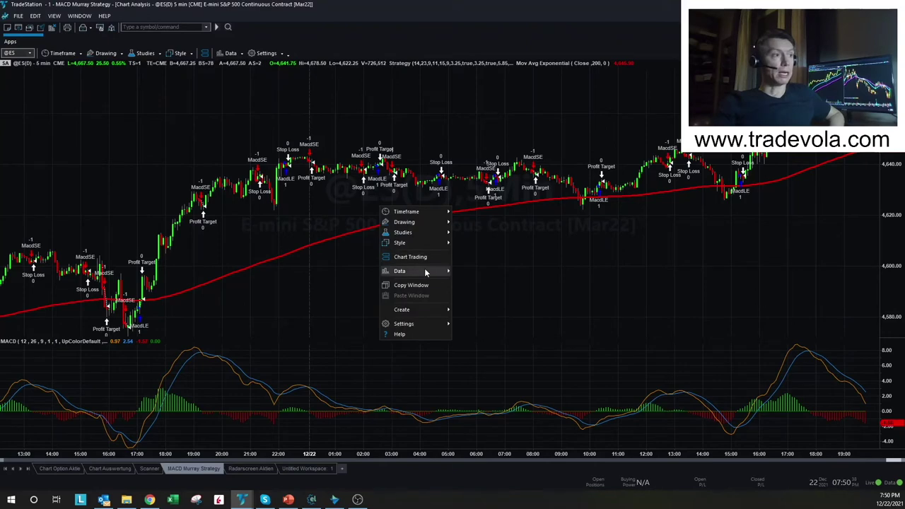
{"action": "mouse_move", "coordinate": [453, 278]}
{"action": "left_click", "coordinate": [484, 296]}
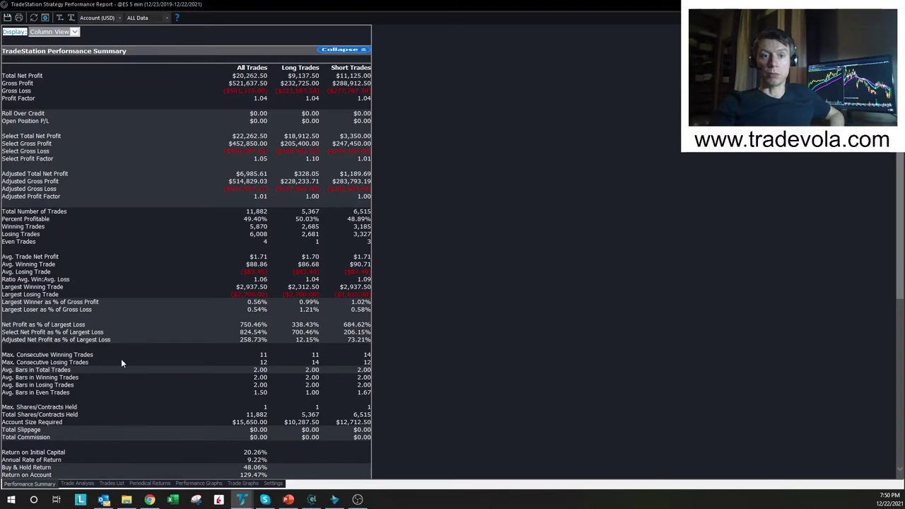
View the Trade Analysis and Performance Graphs sections, then return to the MACD Murray Strategy chart.
{"action": "left_click", "coordinate": [84, 486]}
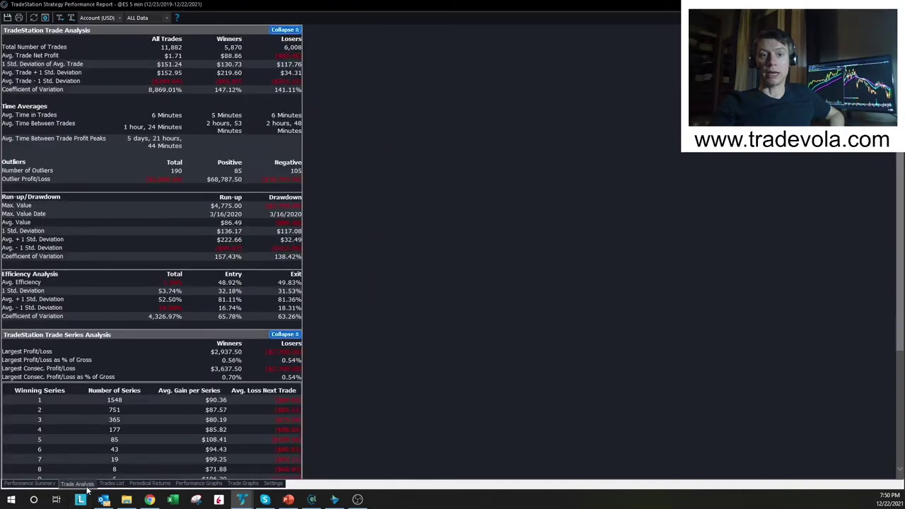
{"action": "left_click", "coordinate": [198, 485]}
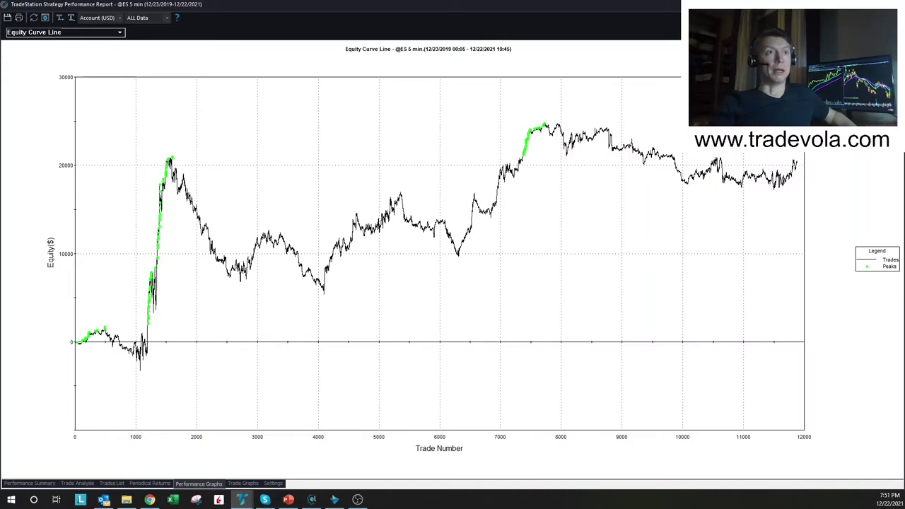
{"action": "key", "text": "alt+Tab"}
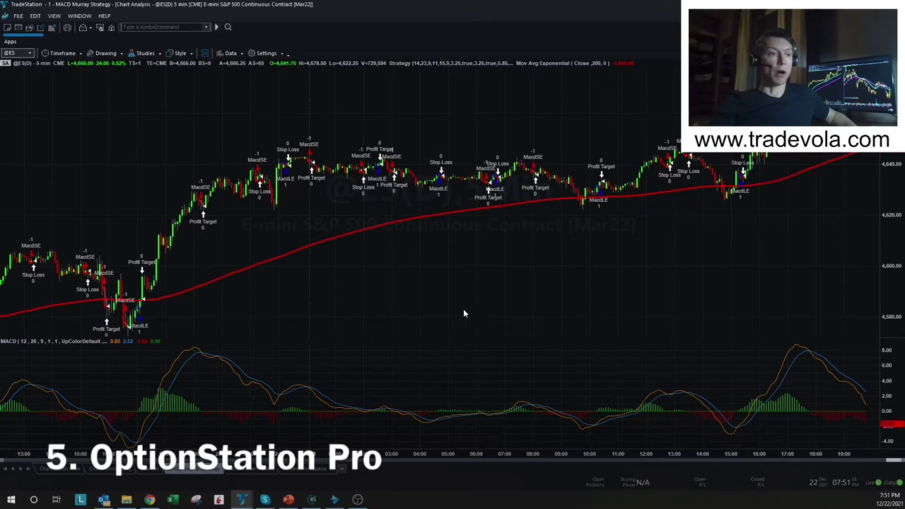
Bring up OptionStation Pro showing the UBER 45-strike call calendar spread risk graph.
{"action": "left_click", "coordinate": [334, 499]}
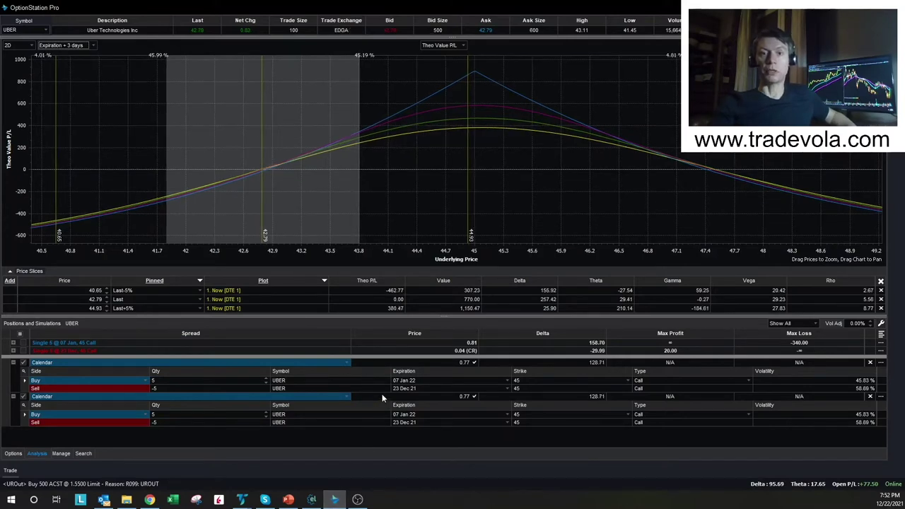
From the UBER options chain, analyze a buy calendar spread at the 45 call, zooming prices to about 43–46.6.
{"action": "left_click", "coordinate": [13, 453]}
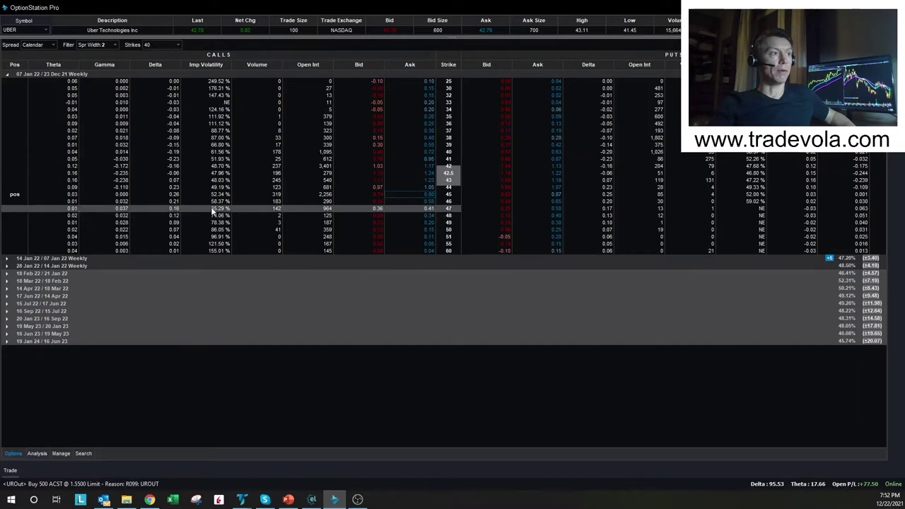
{"action": "right_click", "coordinate": [432, 197]}
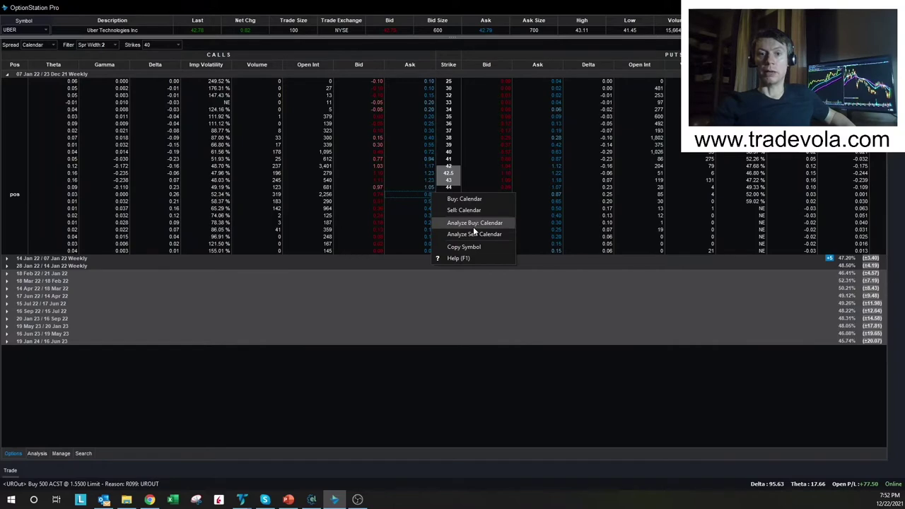
{"action": "left_click", "coordinate": [474, 226]}
{"action": "left_click_drag", "start_coordinate": [414, 251], "coordinate": [468, 253]}
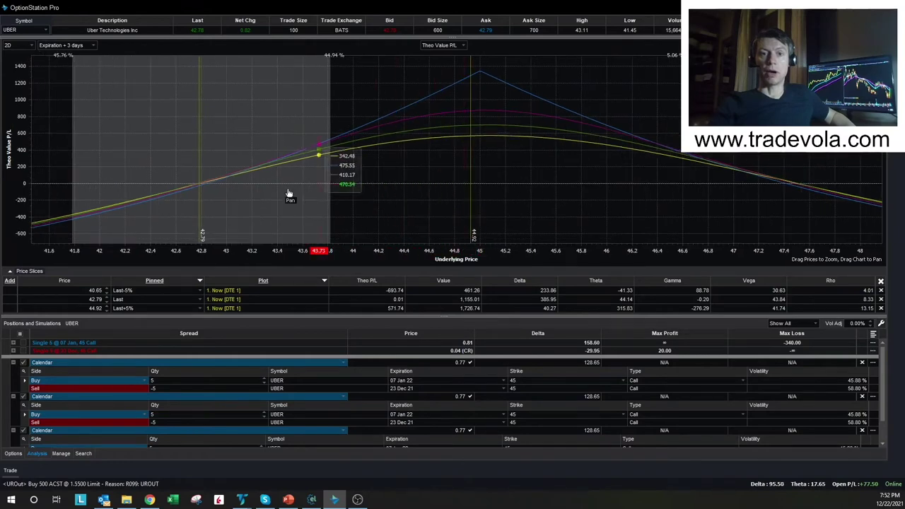
View the calendar spread risk graph as a rotated 3D surface, then return to 2D.
{"action": "left_click", "coordinate": [31, 45]}
{"action": "left_click", "coordinate": [15, 61]}
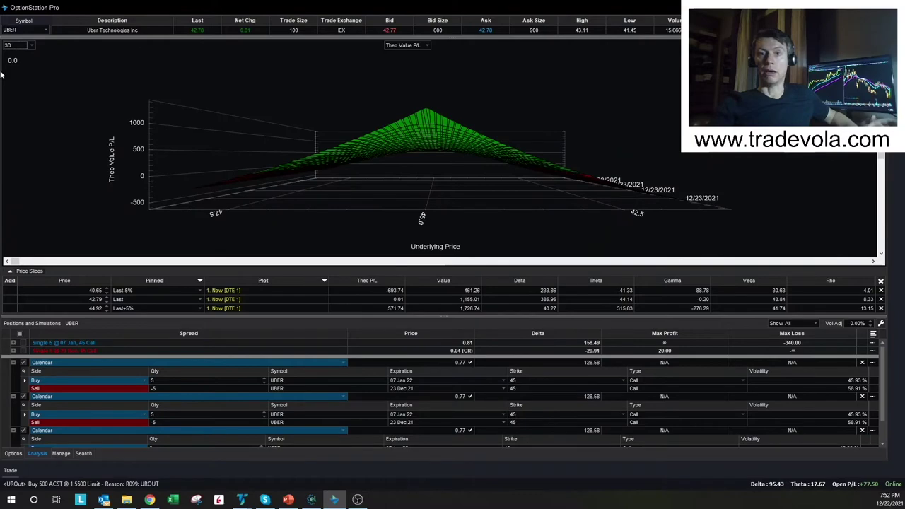
{"action": "left_click_drag", "start_coordinate": [386, 163], "coordinate": [386, 198]}
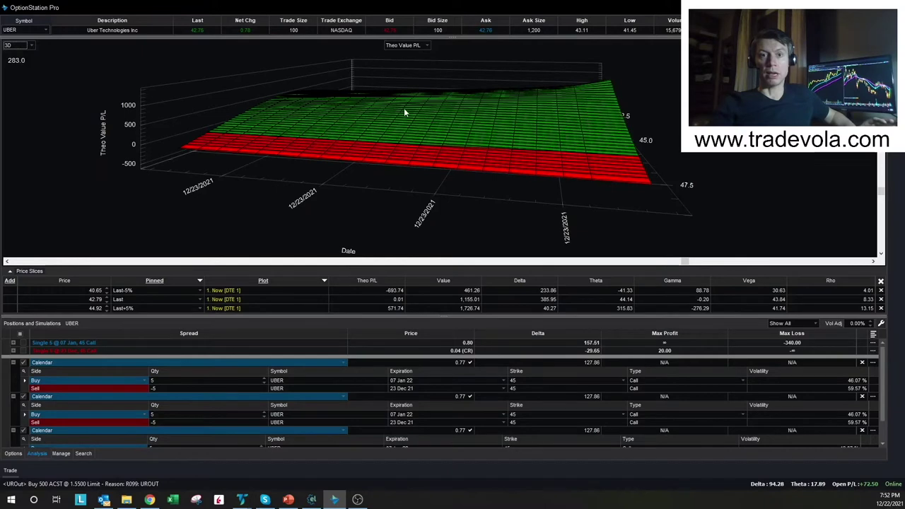
{"action": "left_click", "coordinate": [25, 48]}
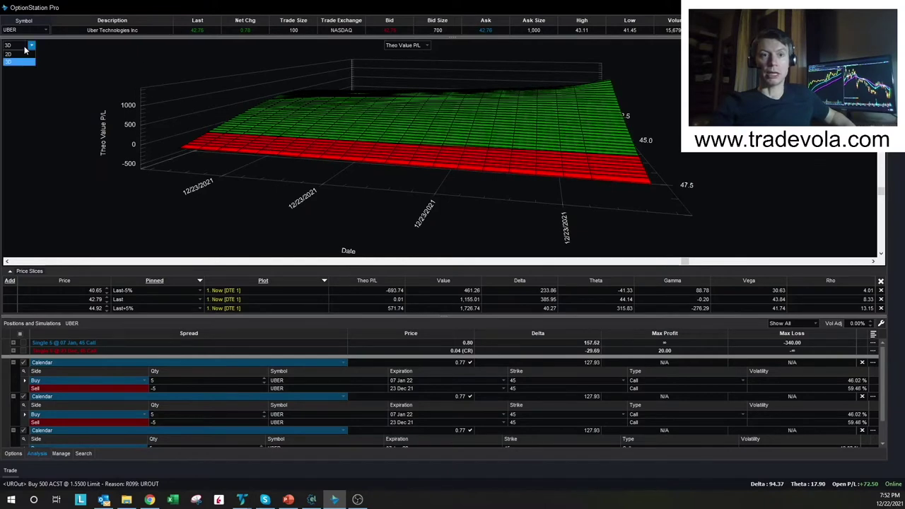
{"action": "left_click", "coordinate": [23, 57]}
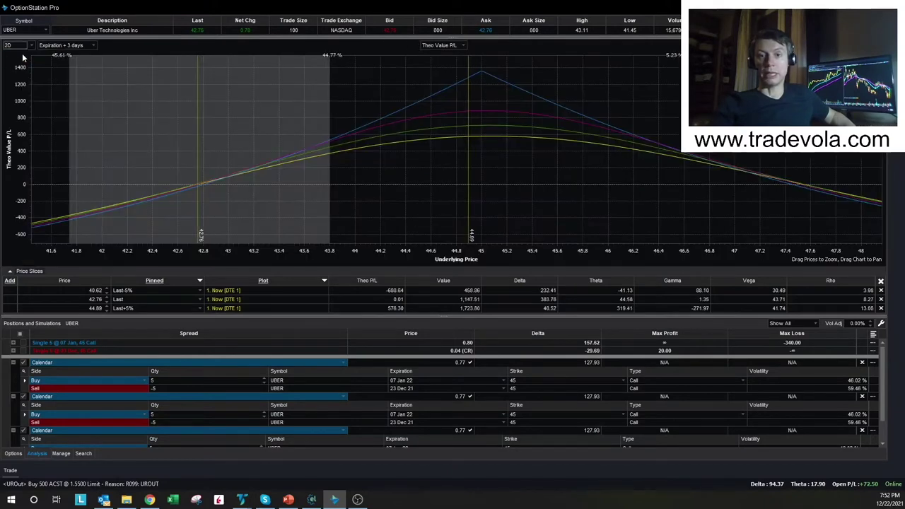